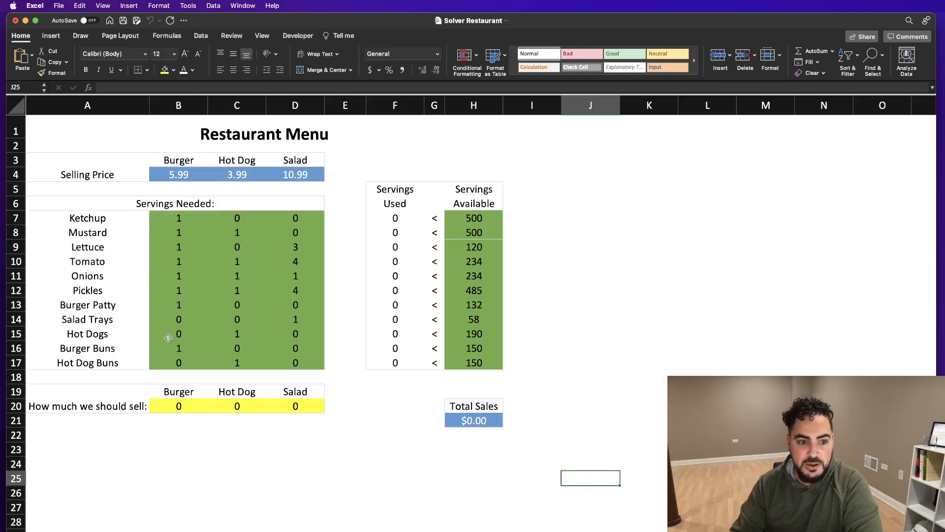
Step: Examine the restaurant model's quantities to sell, servings needed per menu item, and servings used against servings available
drag(167, 406, 292, 406)
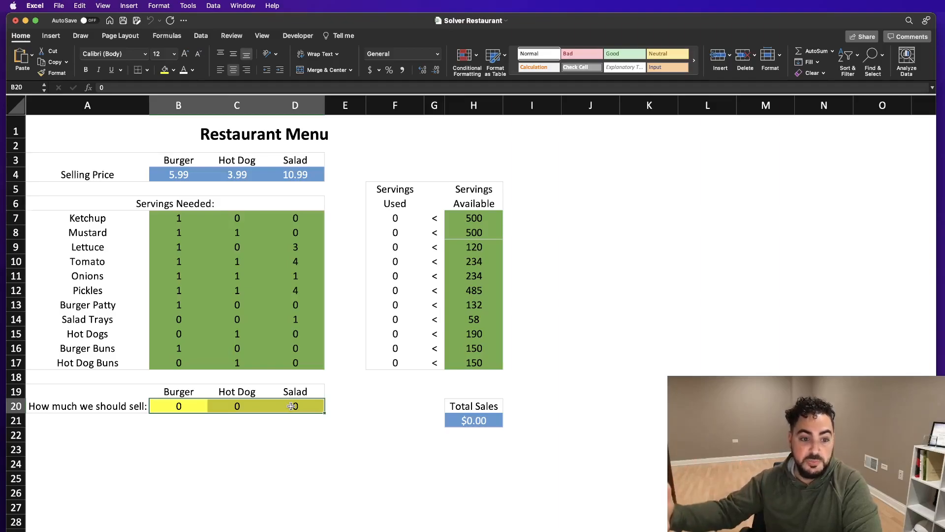
drag(292, 406, 182, 405)
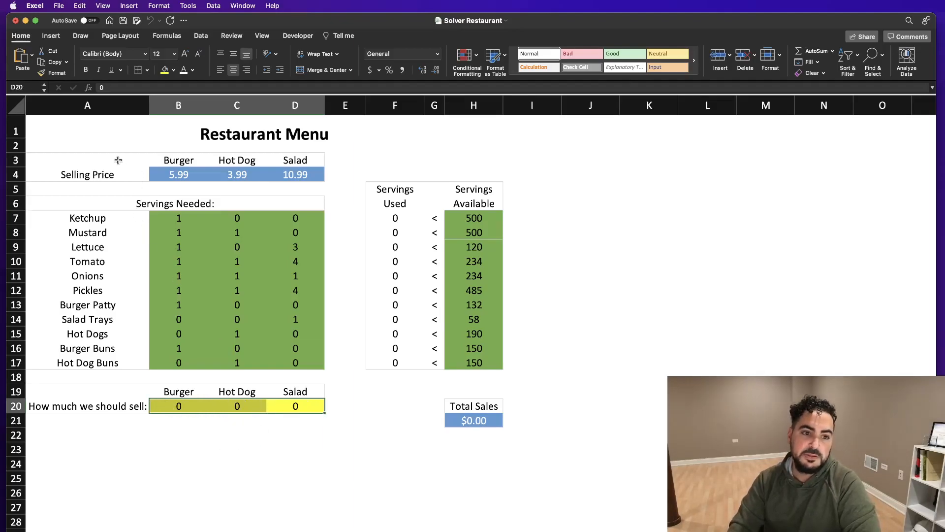
click(120, 160)
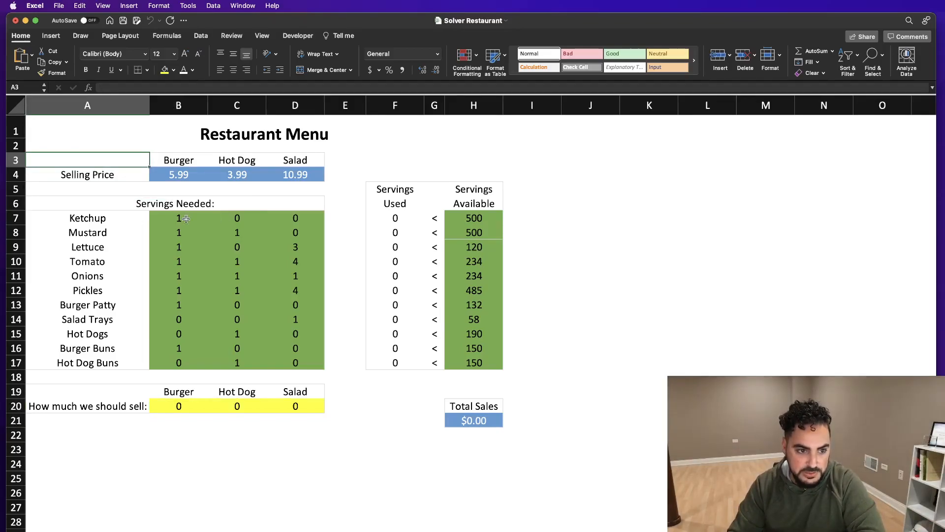
click(157, 206)
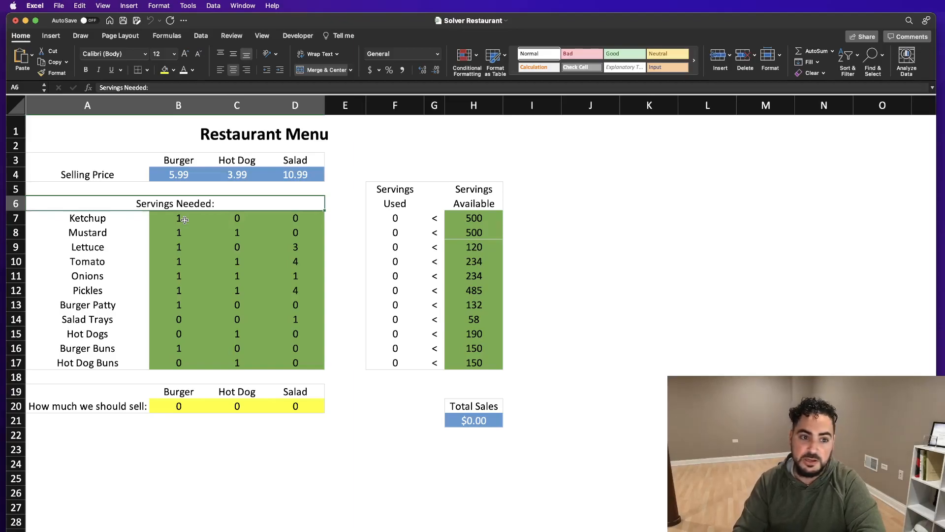
click(238, 231)
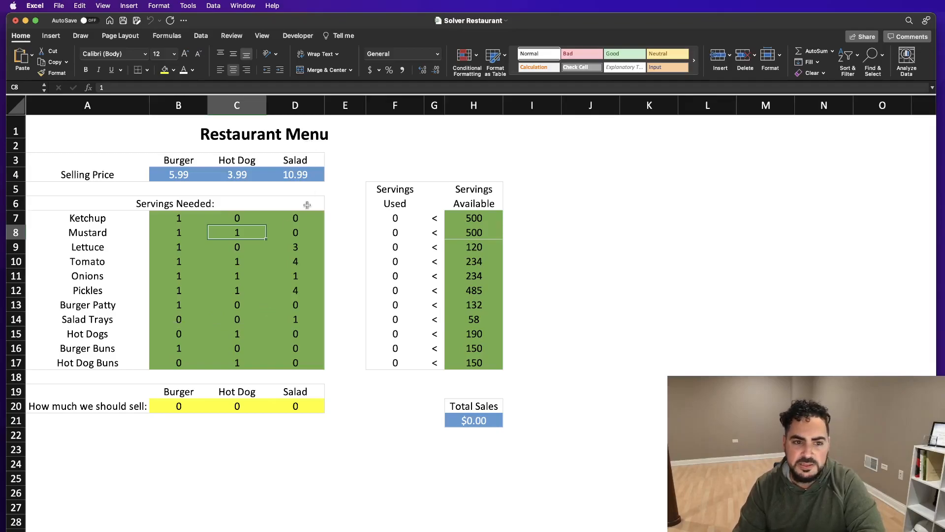
drag(305, 247, 304, 271)
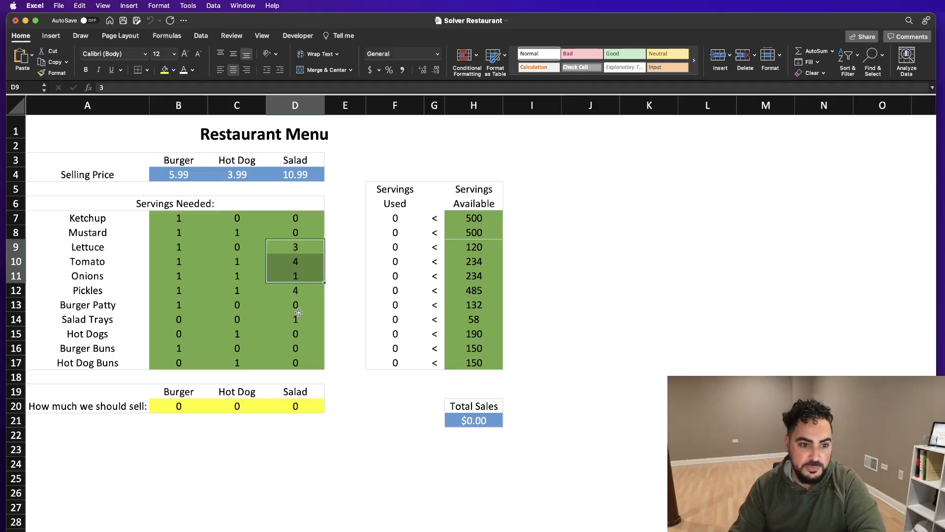
drag(395, 192, 492, 366)
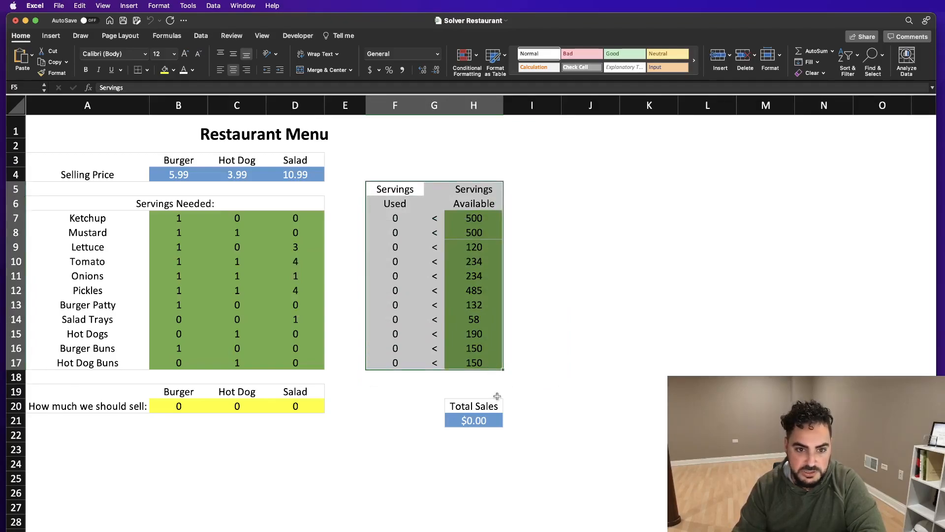
drag(474, 194, 475, 365)
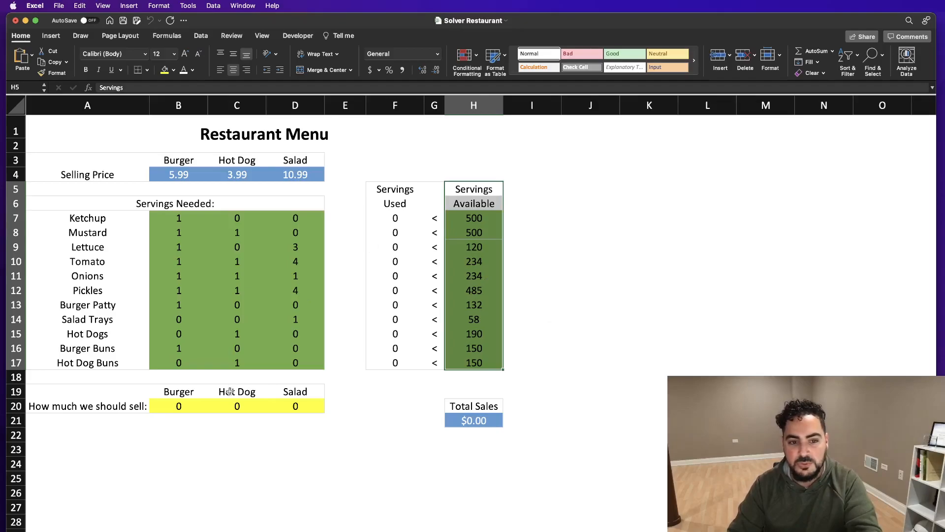
drag(191, 408, 295, 407)
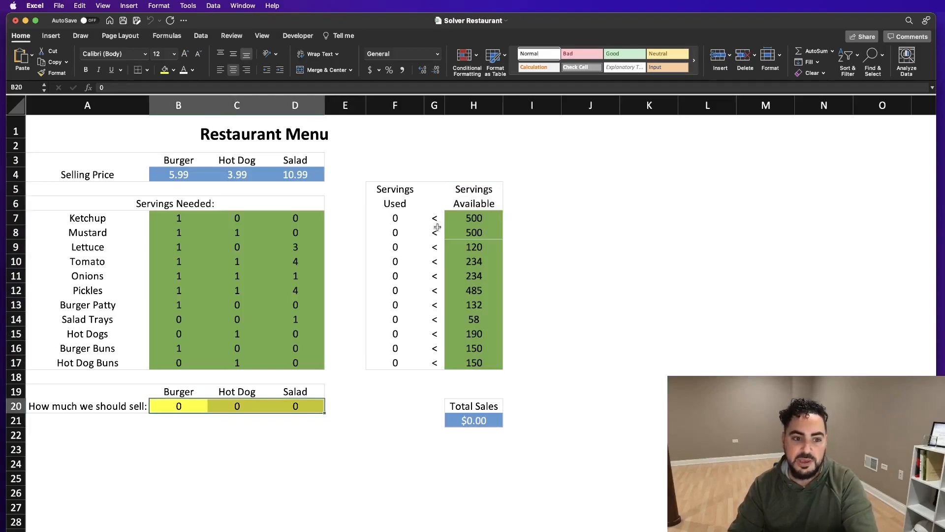
Step: Enter trial sales quantities of 50 burgers, 50 hot dogs and 50 salads, and compare tomato servings used with those available
click(185, 405)
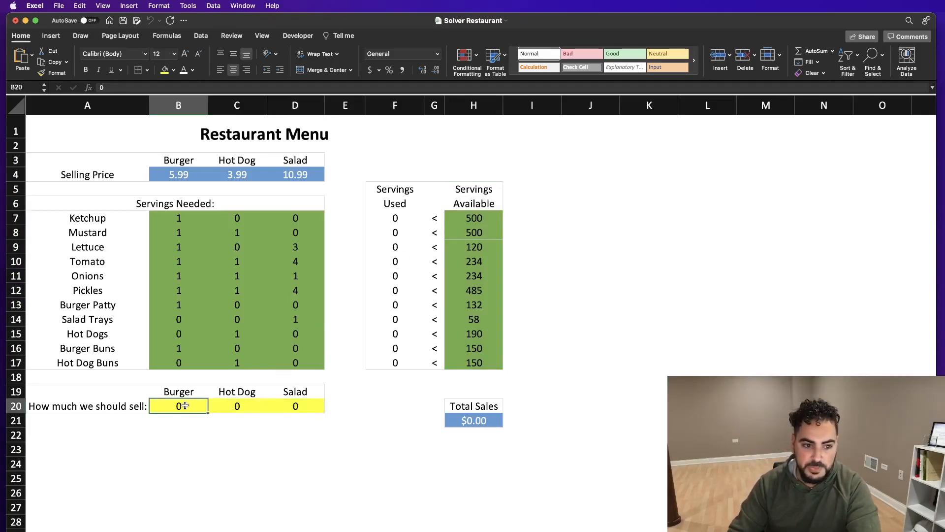
text(50)
key(Tab)
text(50)
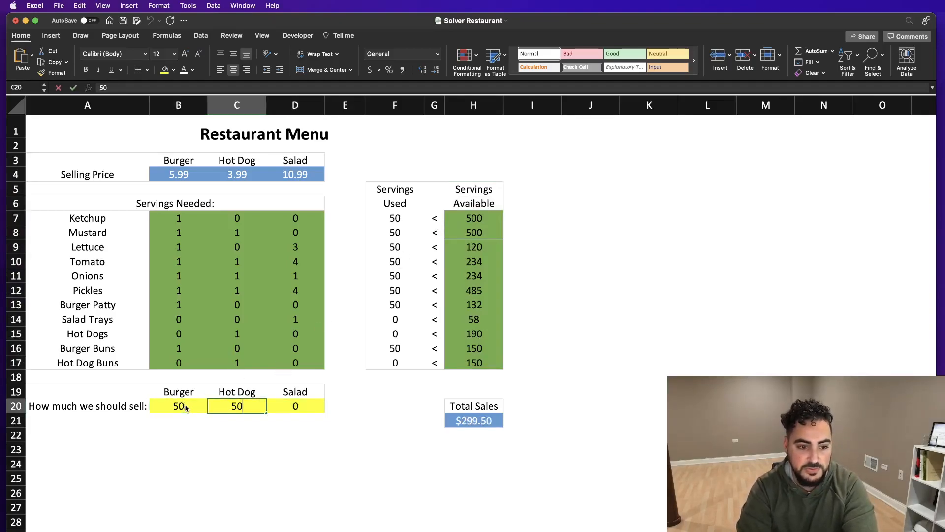
key(Tab)
text(50)
key(Return)
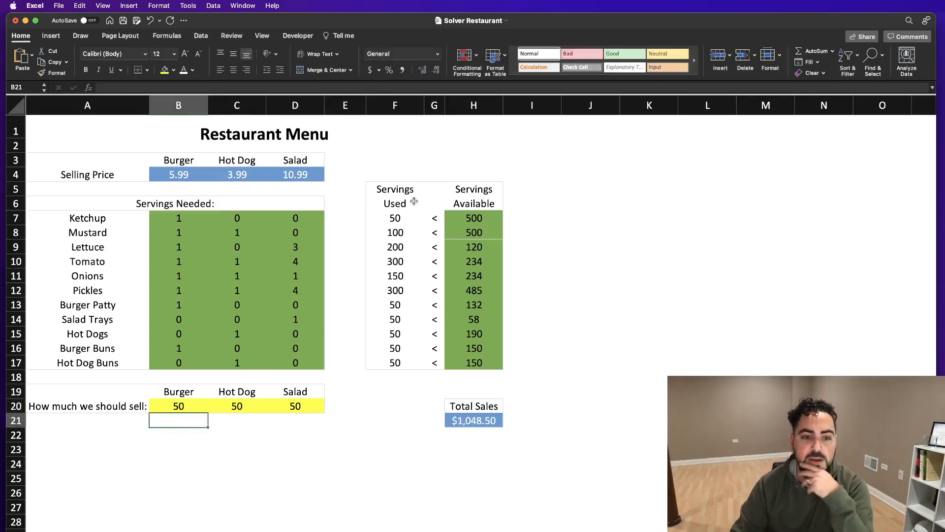
drag(397, 261, 486, 262)
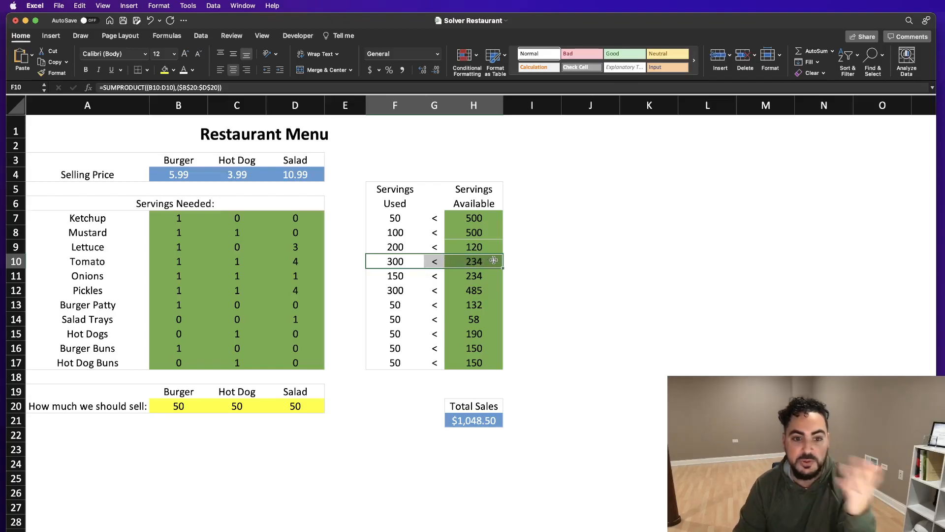
Step: Change the trial sales quantities to 25 burgers, 32 hot dogs and 35 salads
click(186, 407)
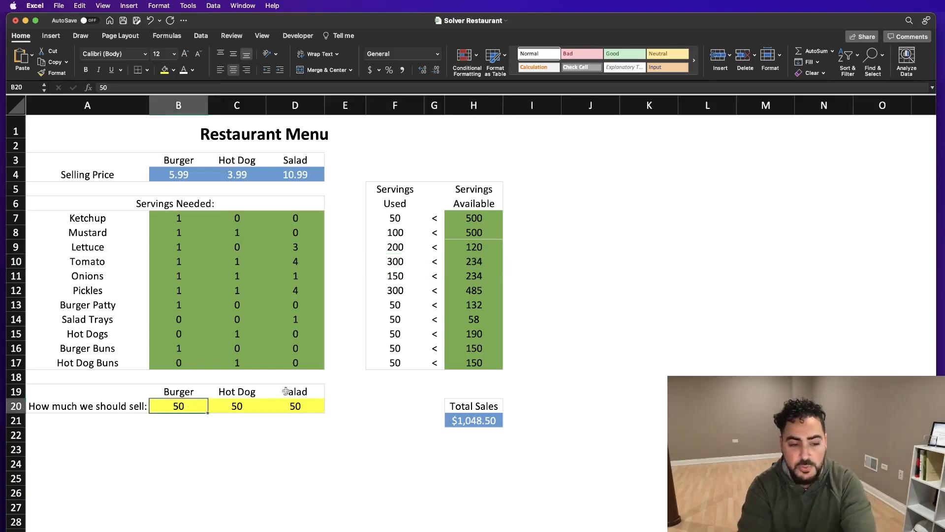
text(25)
key(Tab)
text(32)
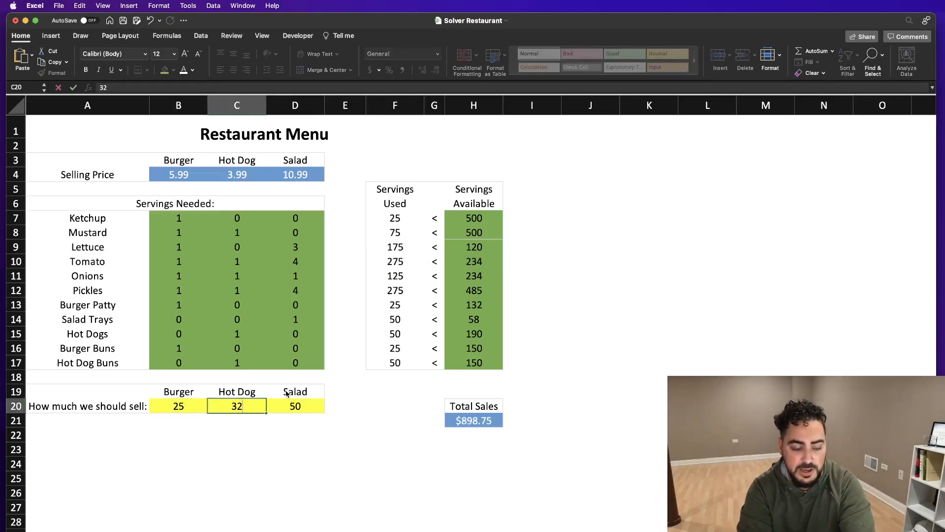
key(Tab)
text(35)
key(Return)
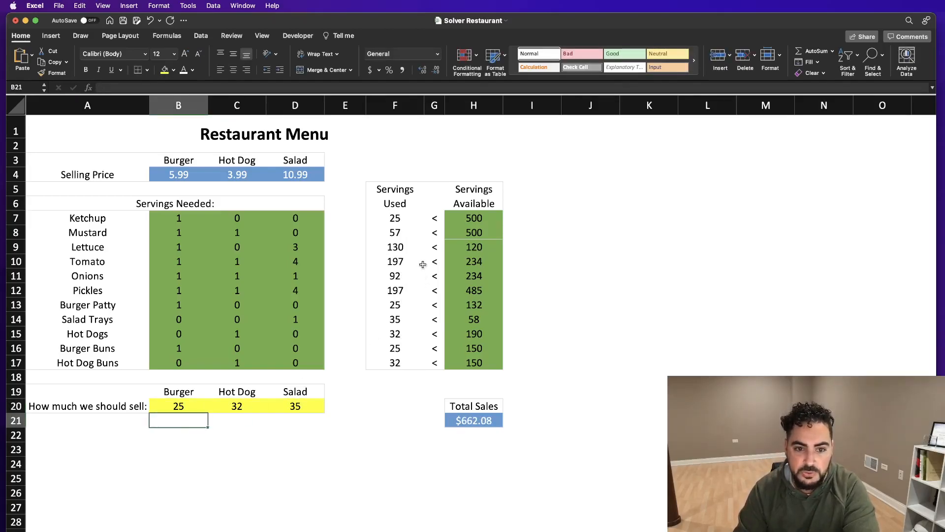
Step: Select the Total Sales cell H21, find and open Solver, and place its dialog clear of the model
click(473, 420)
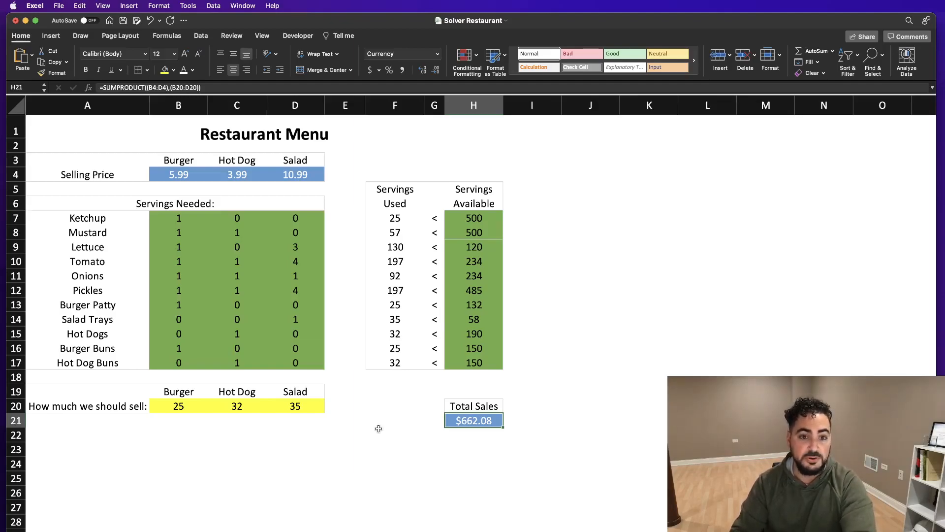
click(344, 36)
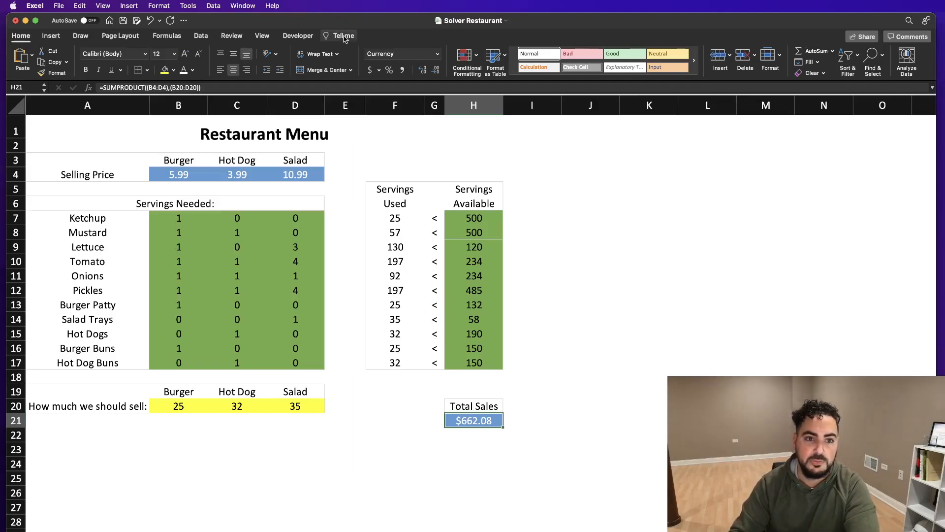
text(solver)
key(Down)
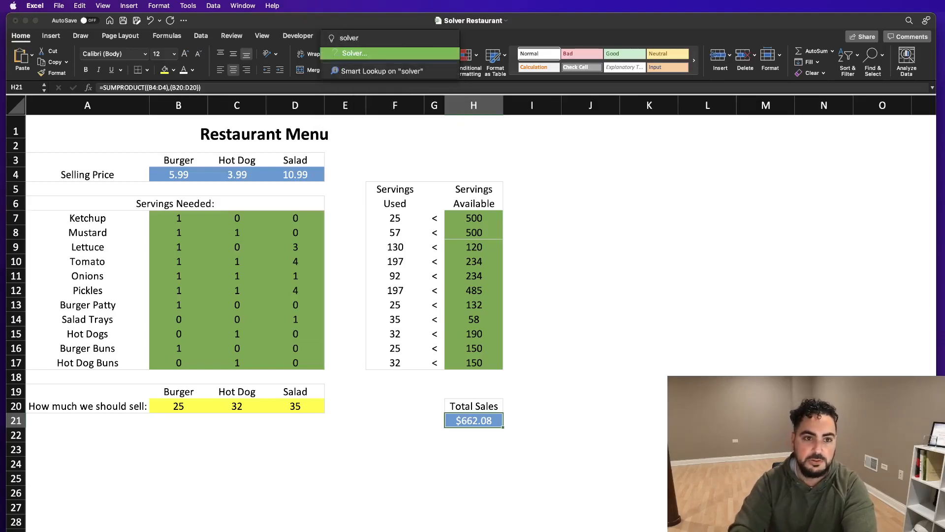
key(Return)
drag(606, 233, 660, 203)
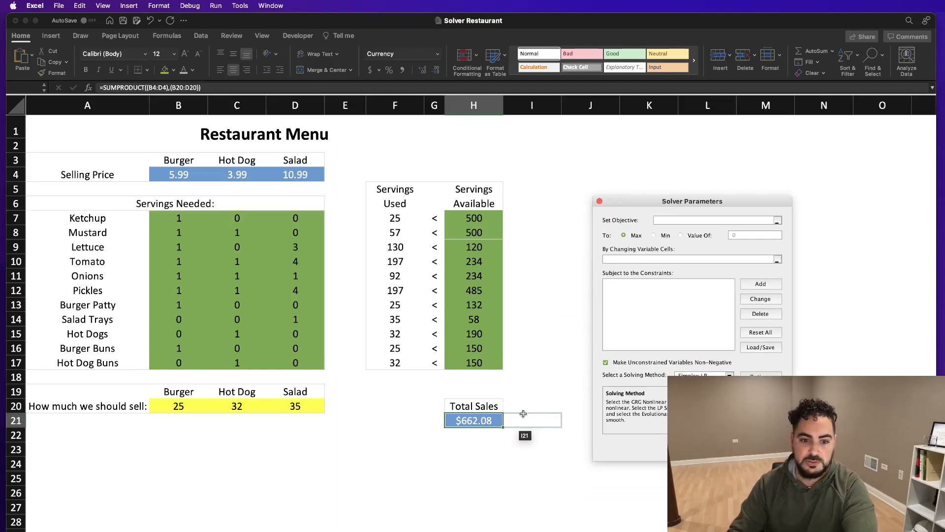
click(474, 420)
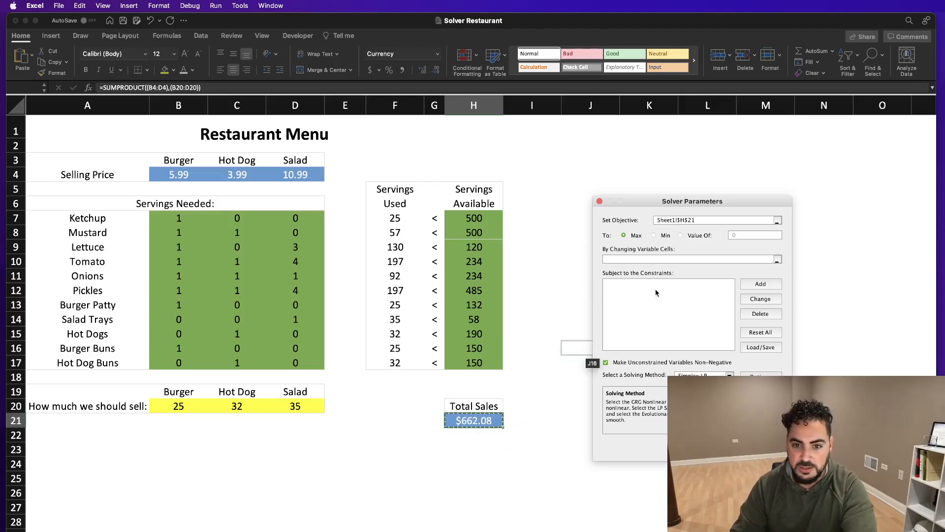
click(622, 256)
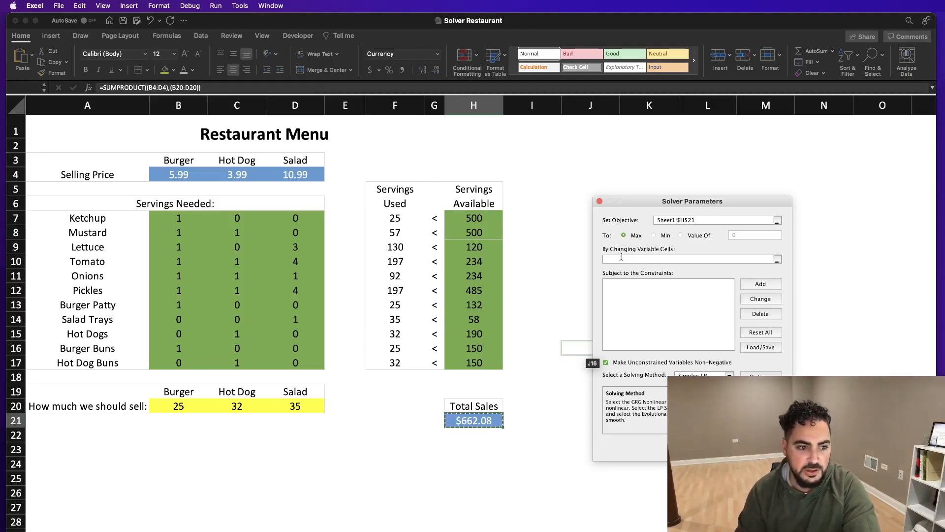
drag(178, 406, 296, 406)
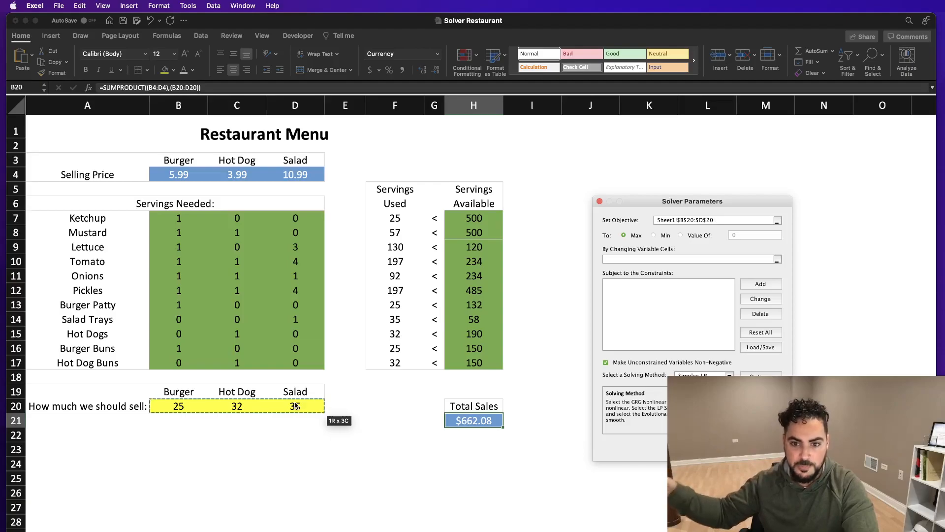
drag(720, 219, 625, 221)
key(BackSpace)
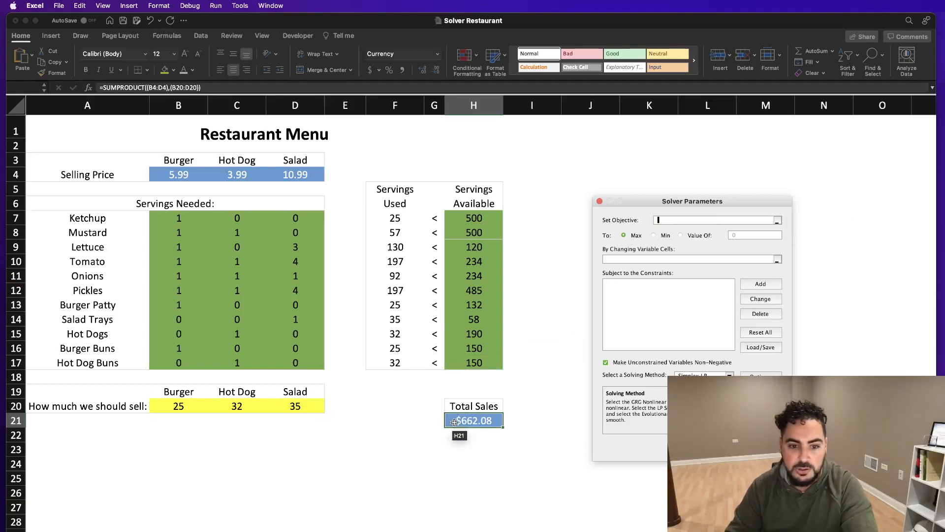
Step: Set the Solver objective to Total Sales in H21, with the quantities to sell in B20:D20 as the changing variable cells
click(473, 420)
click(646, 259)
drag(165, 404, 295, 405)
click(675, 294)
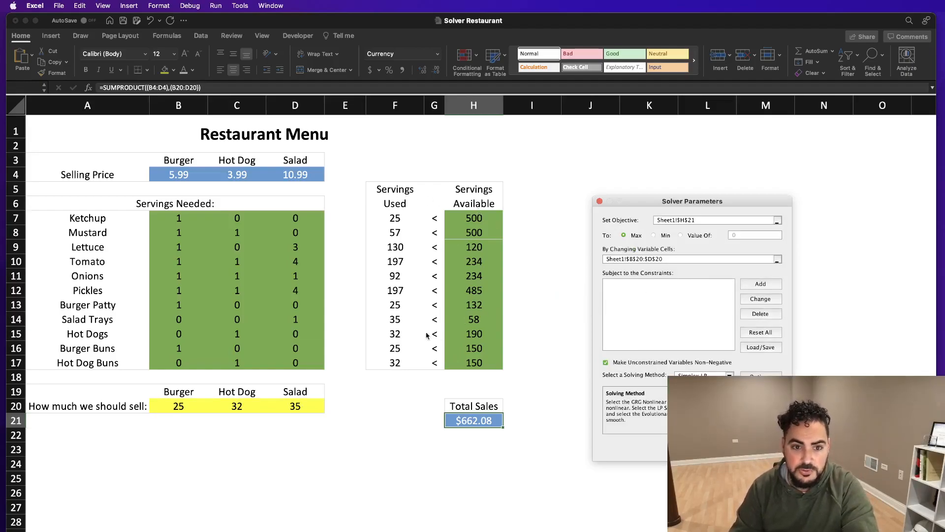
Step: Add a Solver constraint keeping servings used in F7:F17 less than or equal to servings available in H7:H17
click(760, 284)
drag(400, 217, 395, 365)
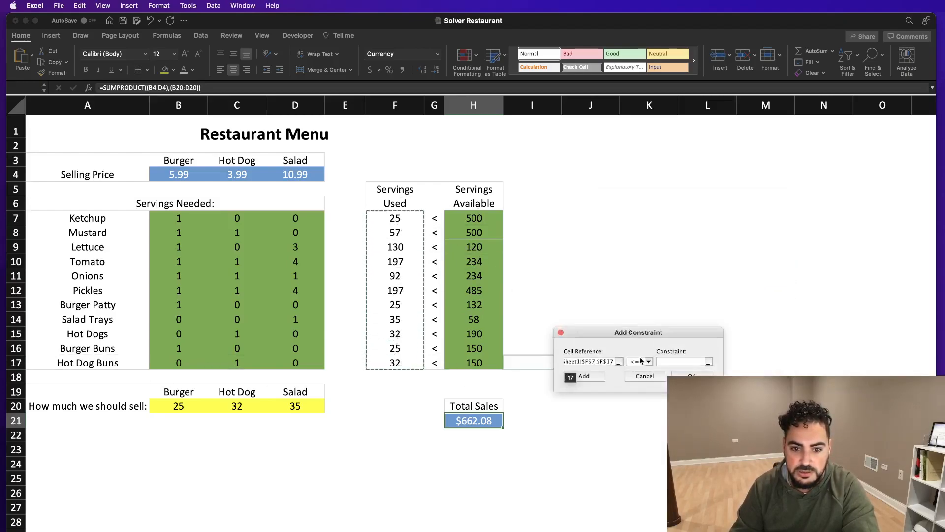
click(668, 361)
drag(469, 221, 468, 373)
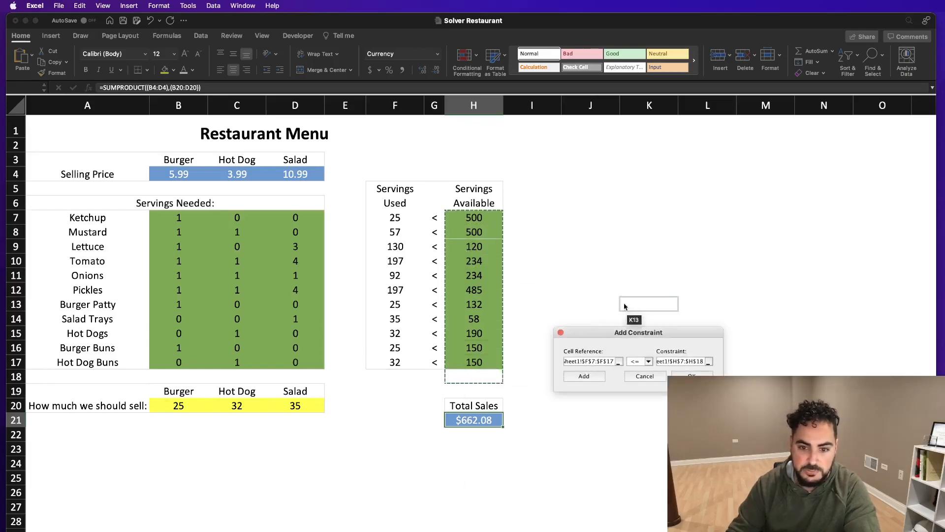
drag(493, 222, 527, 365)
click(690, 375)
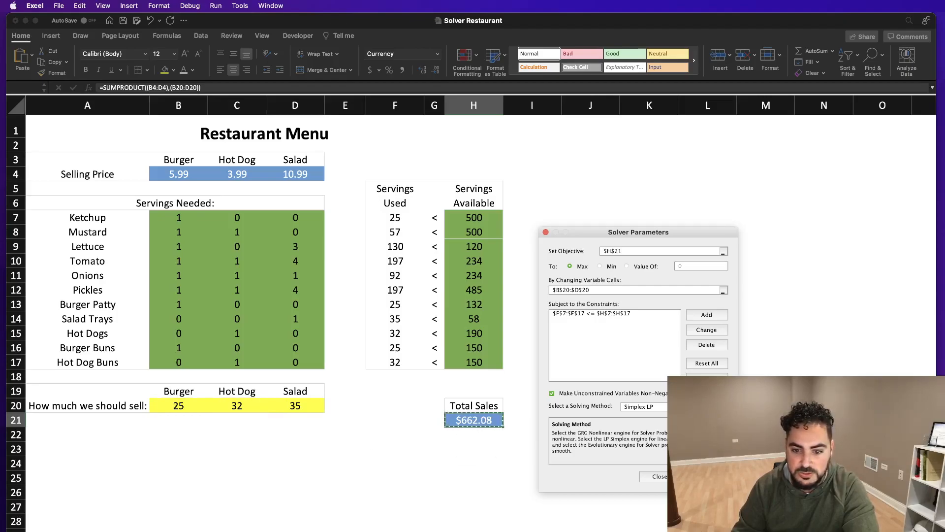
Step: Solve the model, keep the Solver solution, and review the recommended quantities against Total Sales and the available salad trays
click(707, 476)
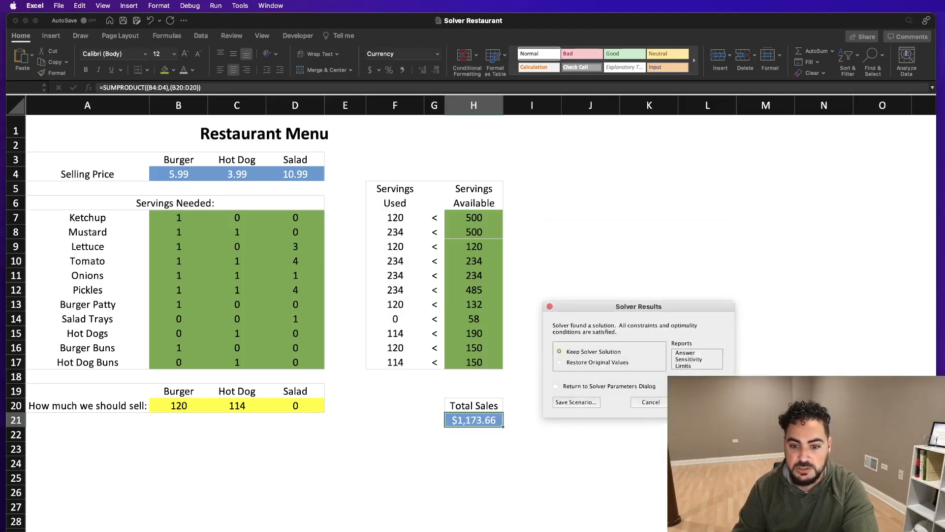
key(Return)
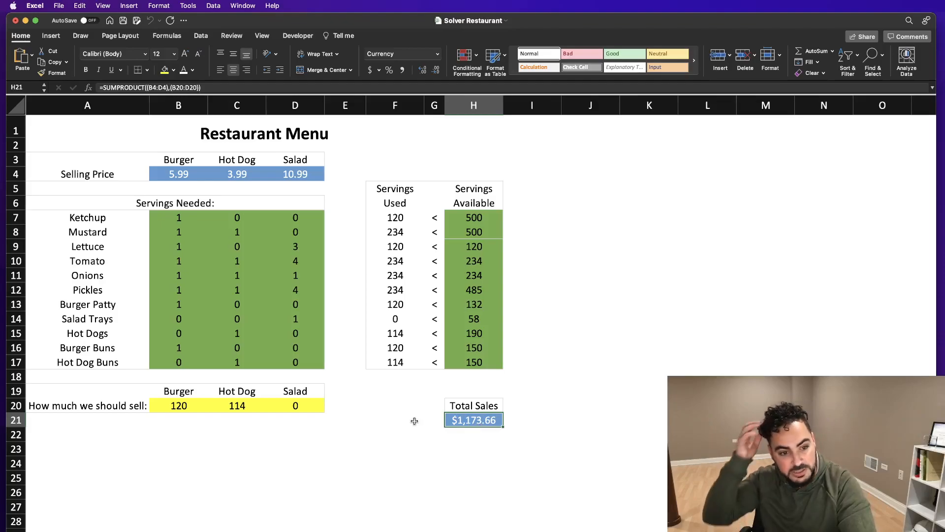
drag(165, 391, 231, 409)
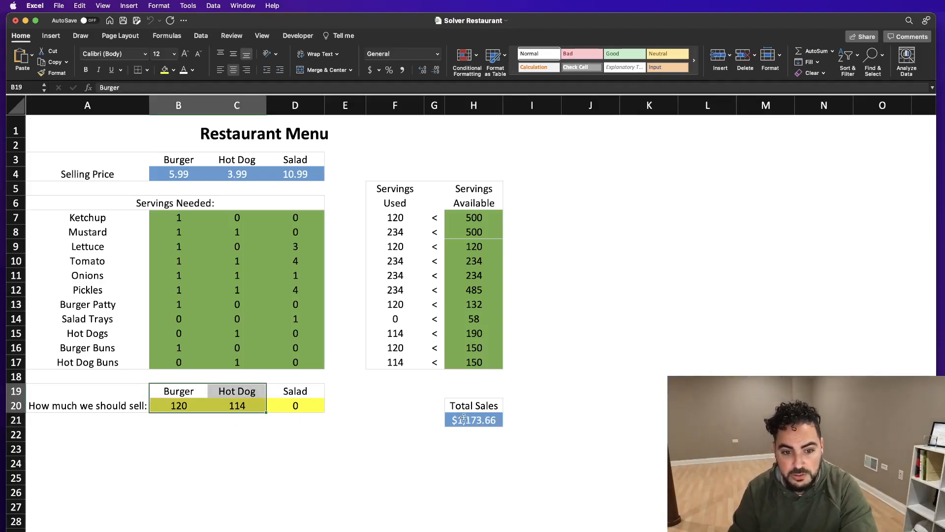
drag(472, 411, 470, 422)
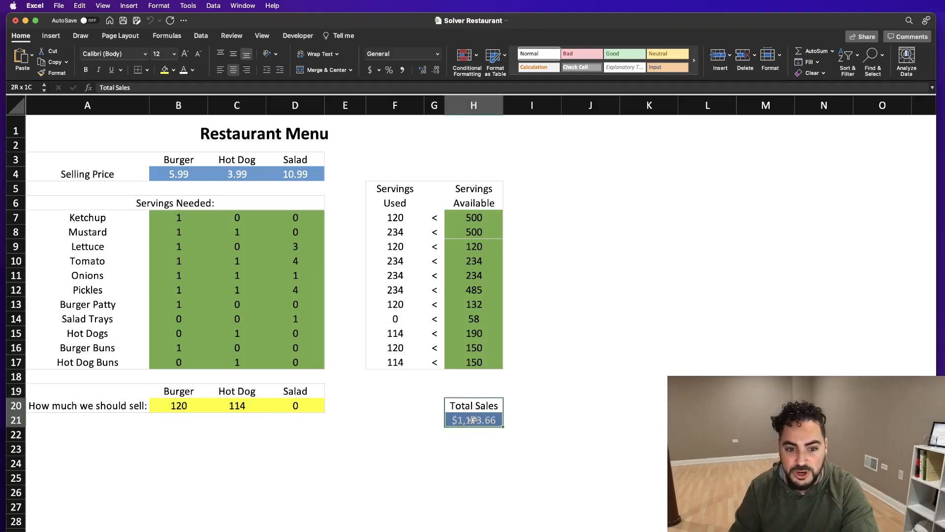
click(296, 404)
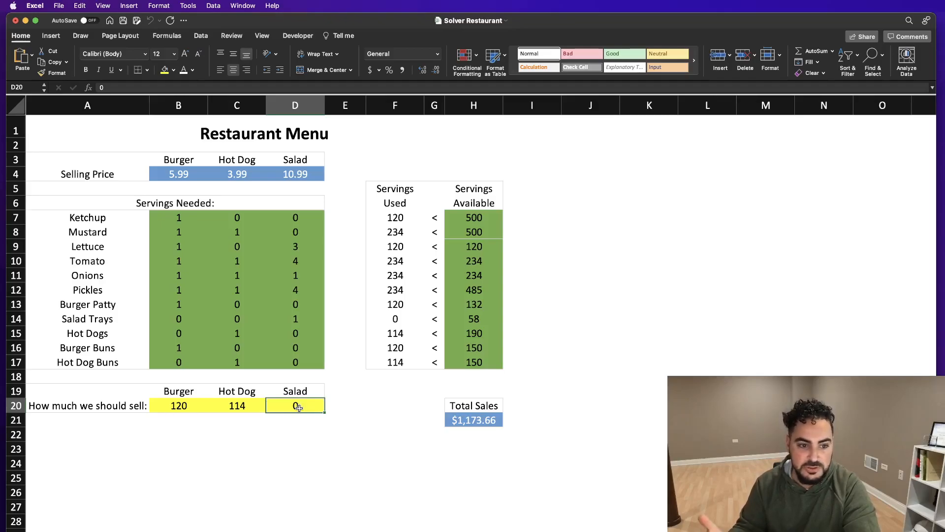
click(478, 317)
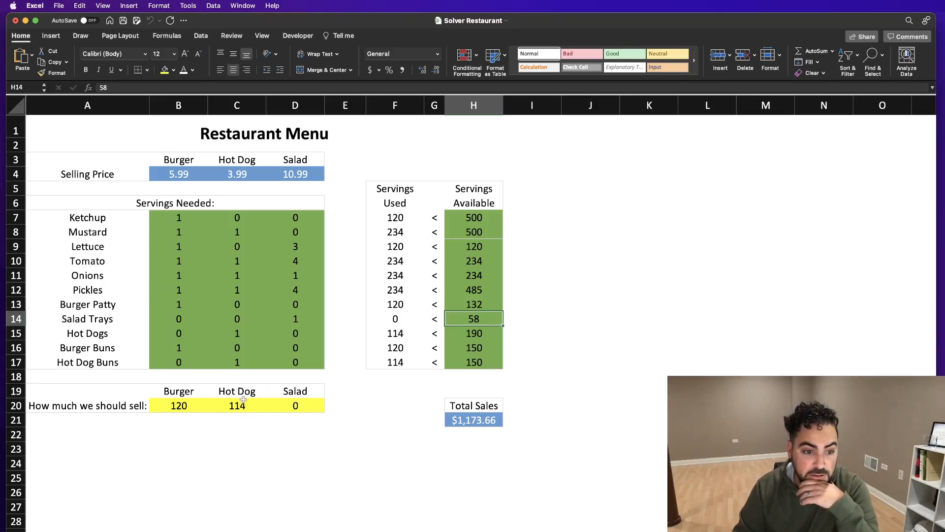
drag(182, 392, 291, 411)
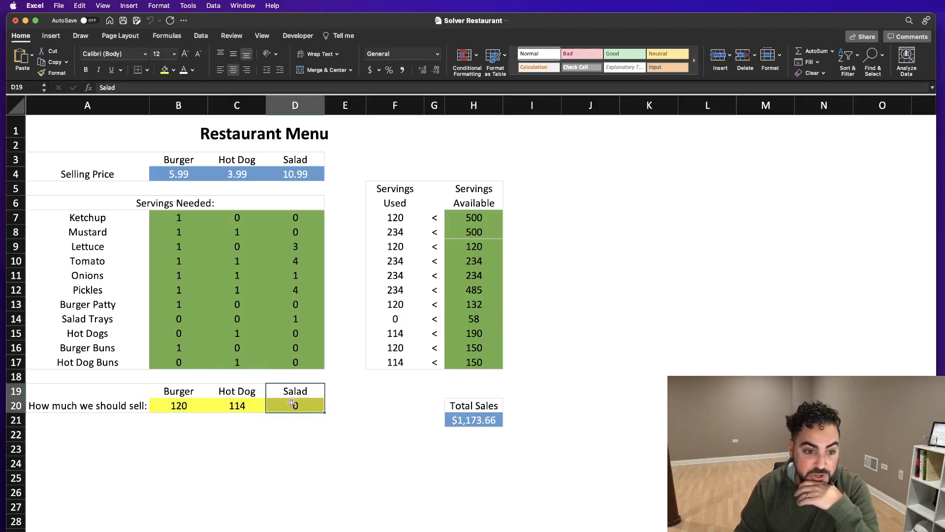